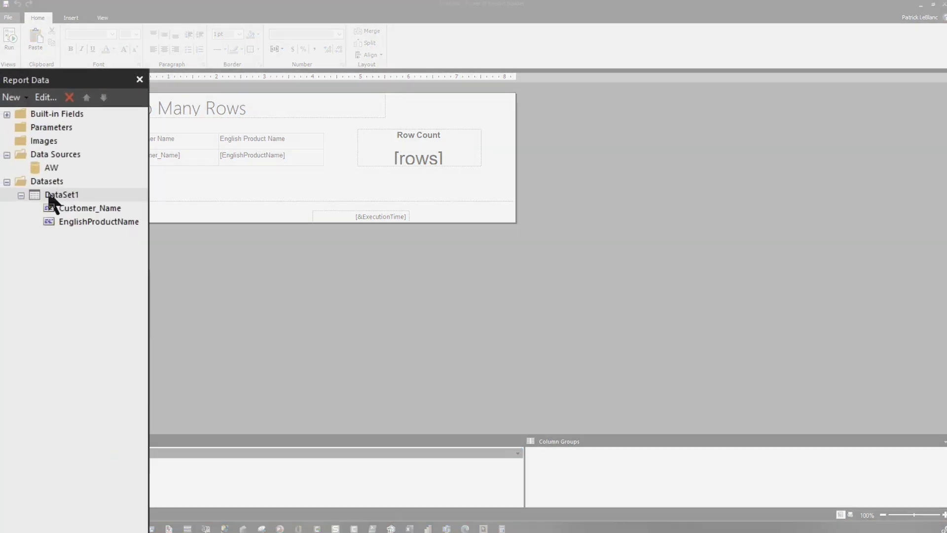
# Open DataSet1's properties and its Query Designer to view the Customer Name and EnglishProductName query.
pyautogui.rightClick(30, 152)
pyautogui.click(111, 261)
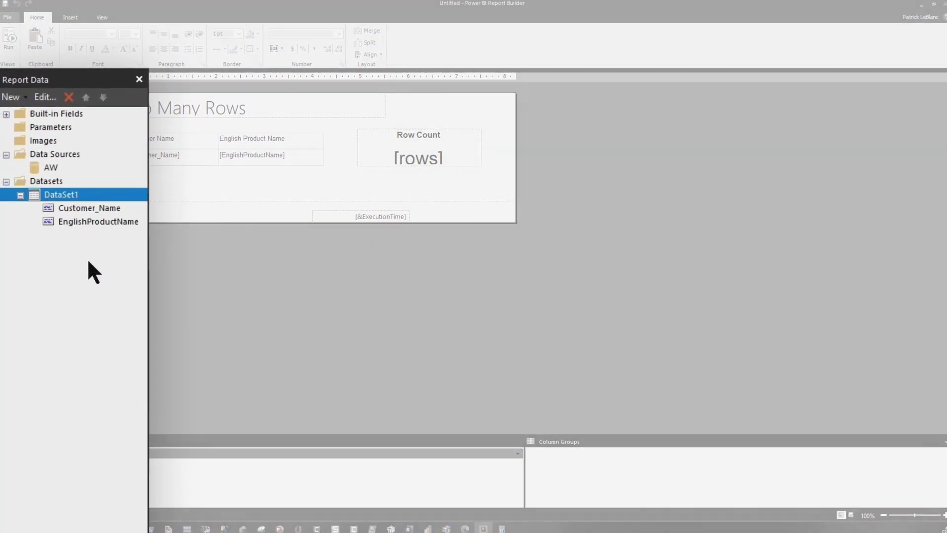
pyautogui.click(523, 370)
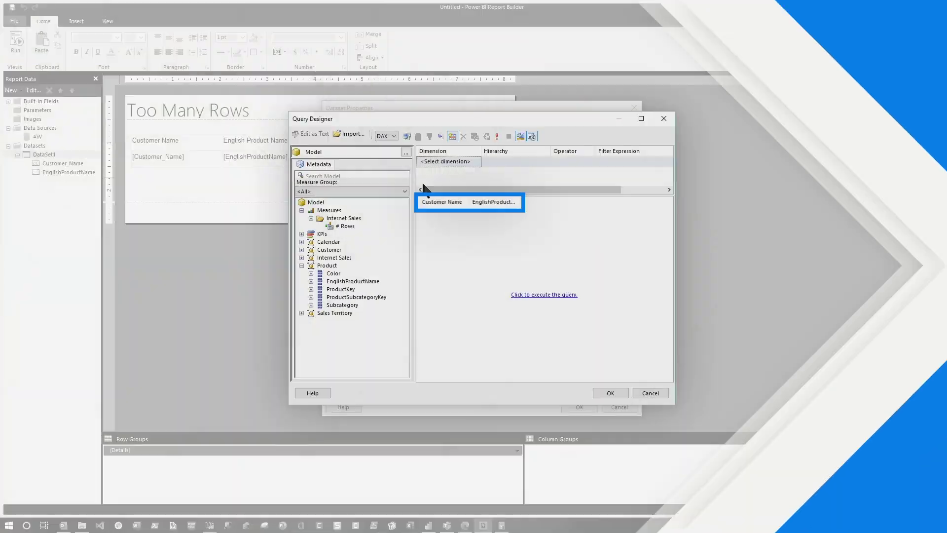
pyautogui.click(607, 391)
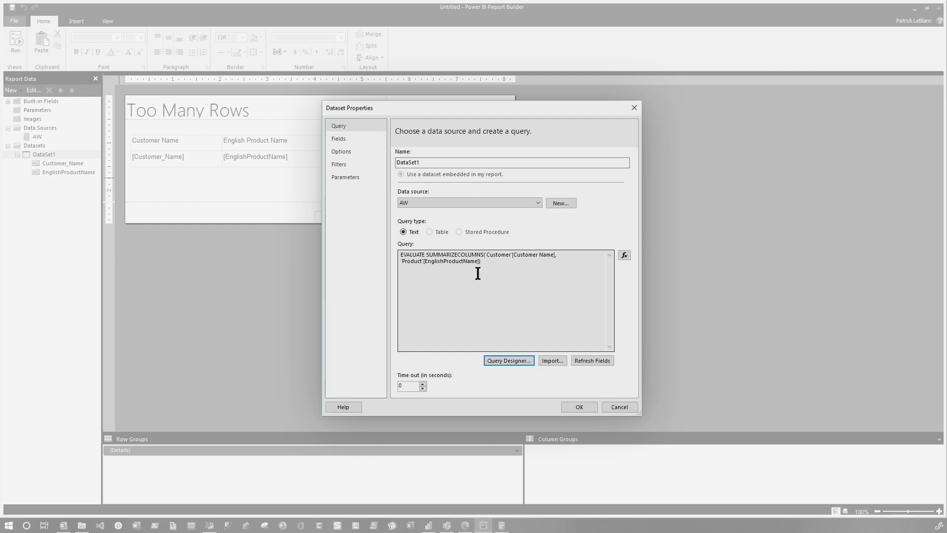
# Close Dataset Properties and run the Too Many Rows report, which hits a local processing error.
pyautogui.click(579, 407)
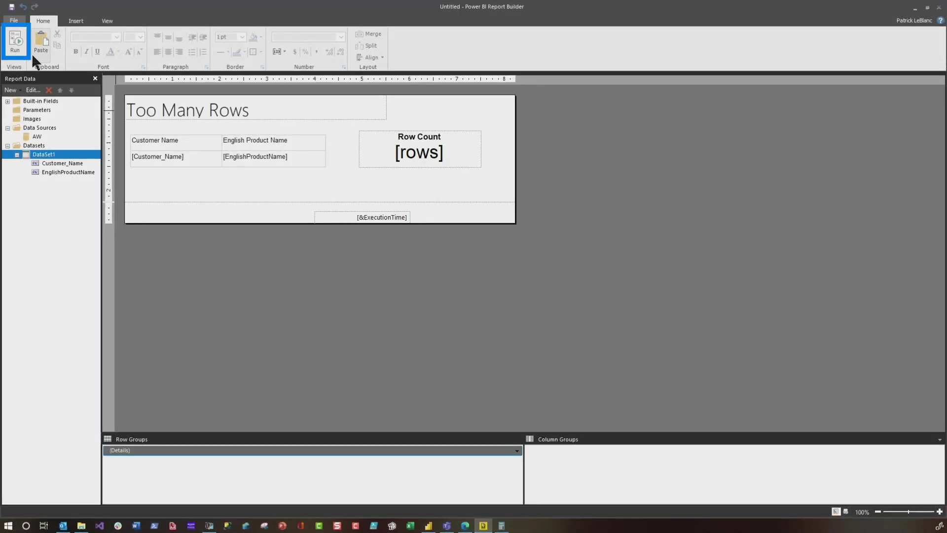
pyautogui.click(19, 43)
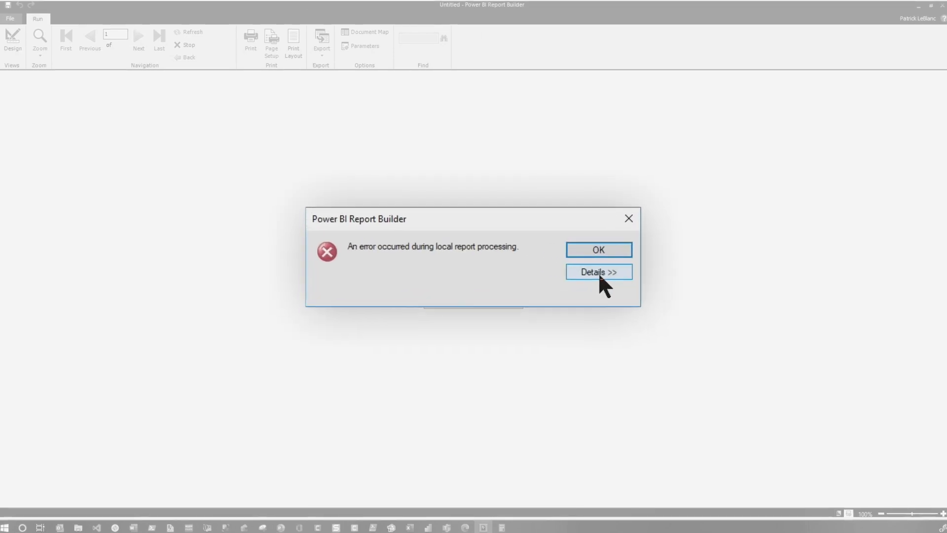
# Expand the error details to reveal the System.OutOfMemoryException.
pyautogui.click(556, 266)
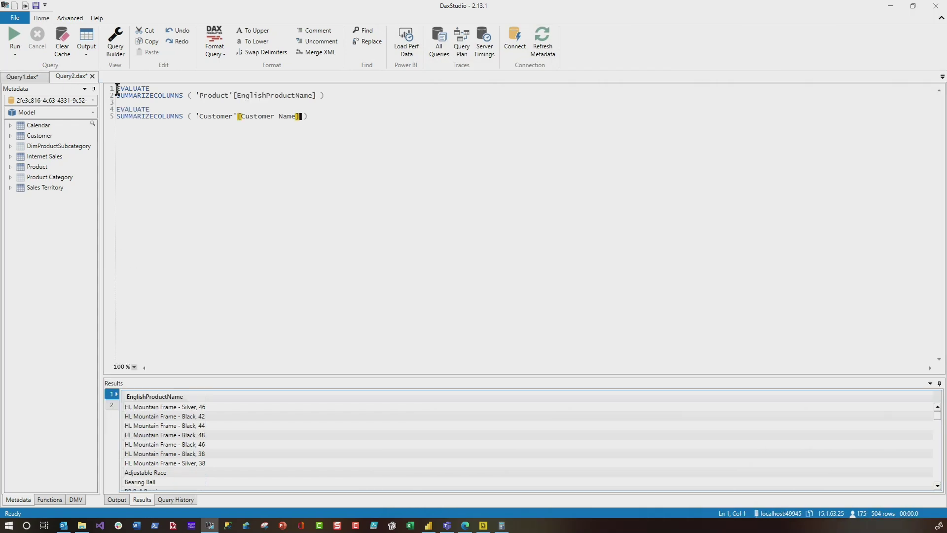
# Compare the 9,273,600-row combined query with the 18,400 customer rows, and bring up Calculator.
pyautogui.hotkey('ctrl', 'Tab')
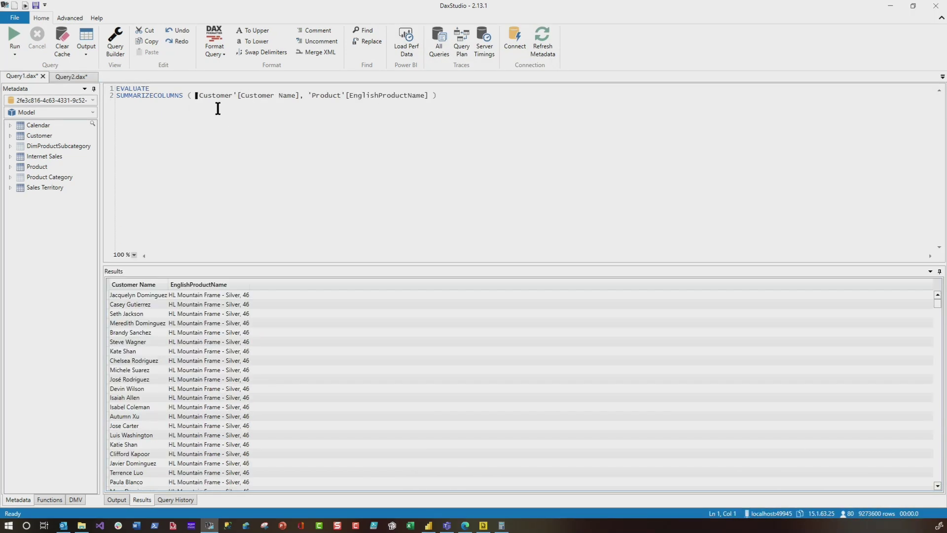
pyautogui.click(78, 79)
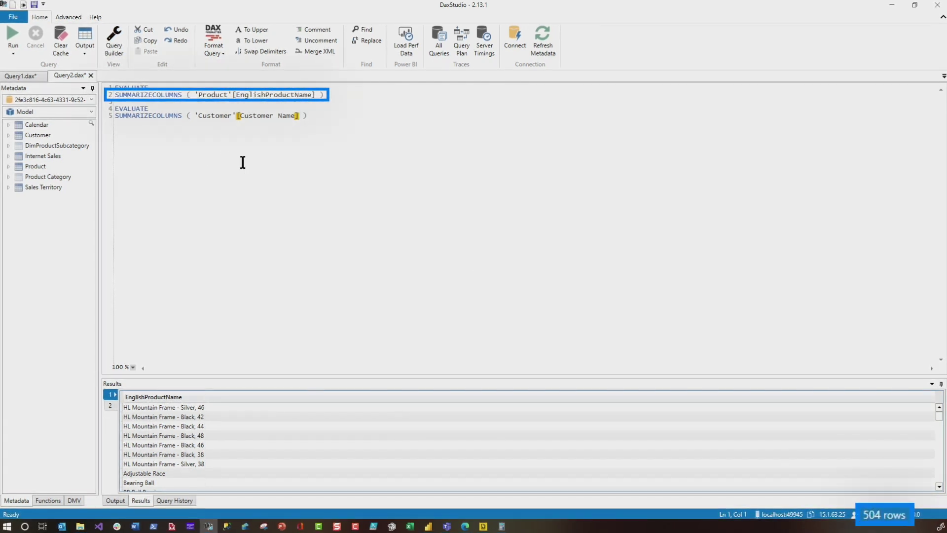
pyautogui.click(110, 406)
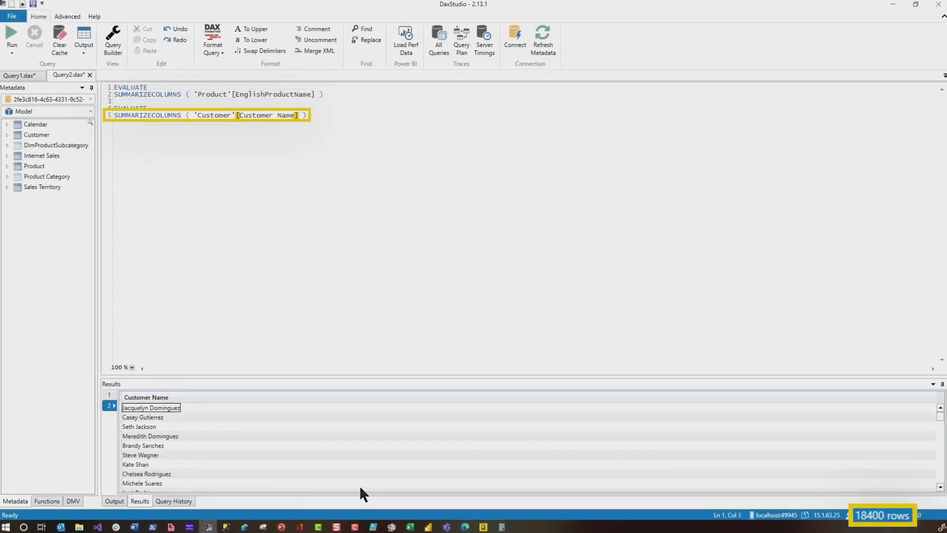
pyautogui.click(501, 526)
pyautogui.moveTo(27, 104); pyautogui.dragTo(445, 129)
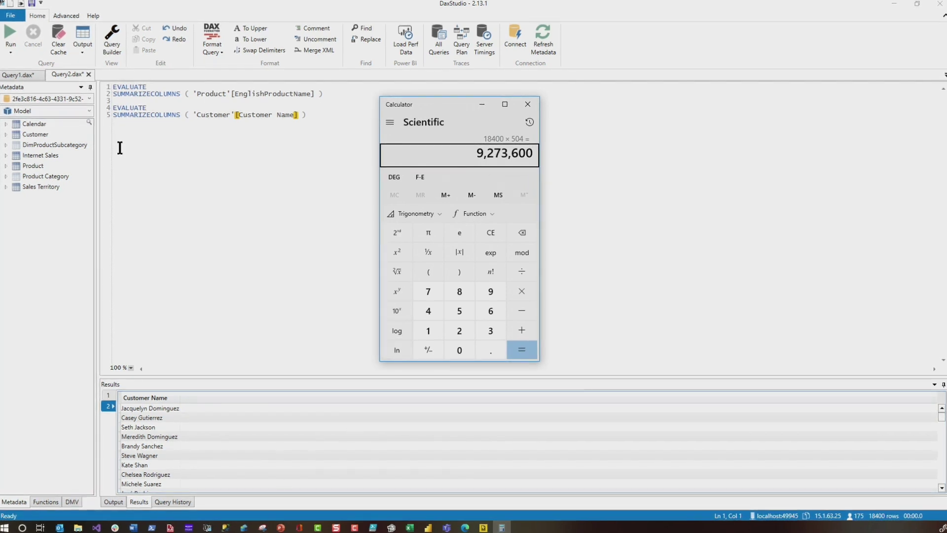
# Return to Query1.dax to match its 9,273,600 rows against Calculator's 18400 × 504 result.
pyautogui.click(2, 75)
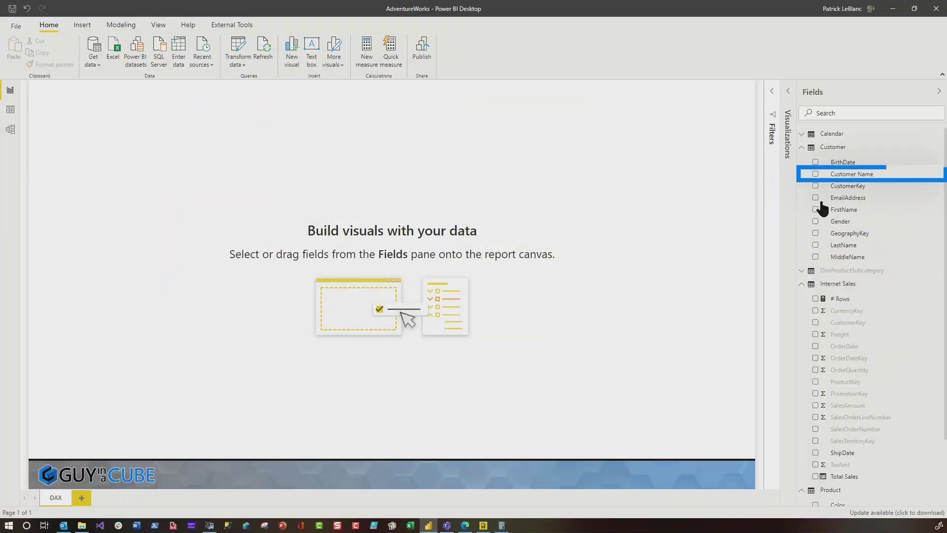
# Build a Customer Name and EnglishProductName table visual on the DAX page and widen it.
pyautogui.moveTo(856, 181); pyautogui.dragTo(242, 217)
pyautogui.scroll(-3, 858, 437)
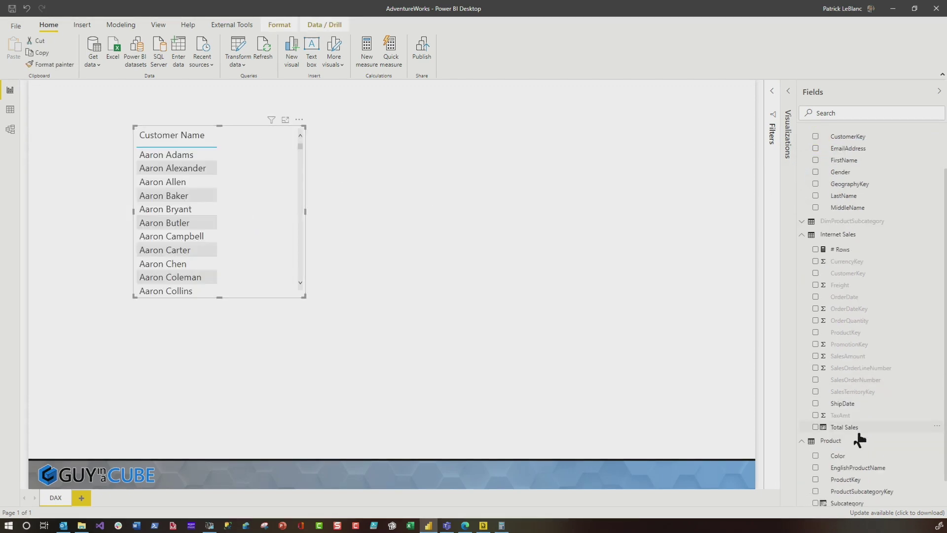
pyautogui.moveTo(859, 438); pyautogui.dragTo(248, 206)
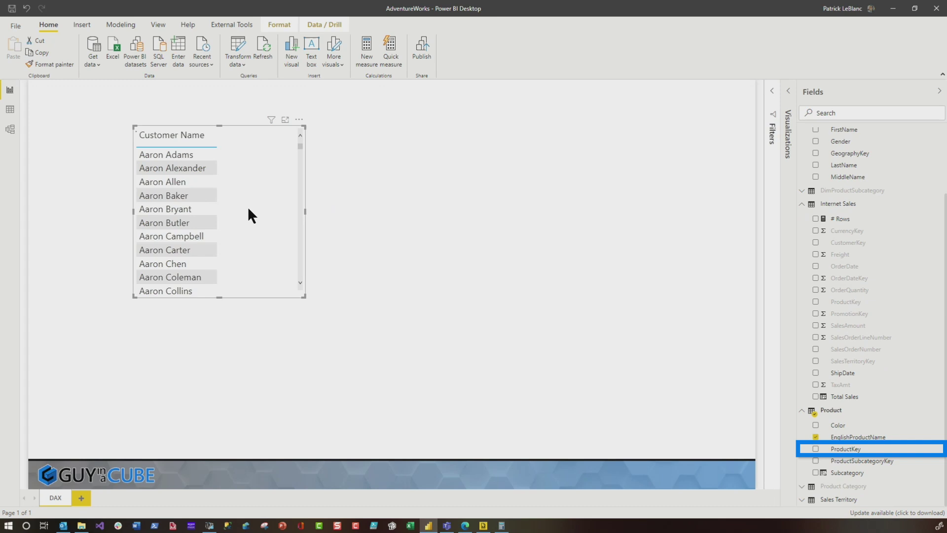
pyautogui.moveTo(304, 296); pyautogui.dragTo(460, 365)
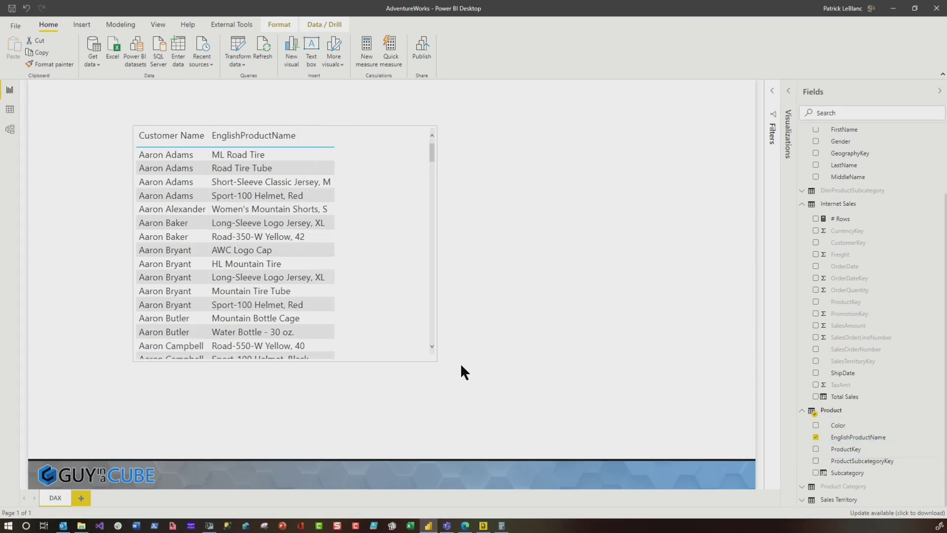
# Capture the table's query in Performance analyzer and copy it for DAX Studio.
pyautogui.click(156, 27)
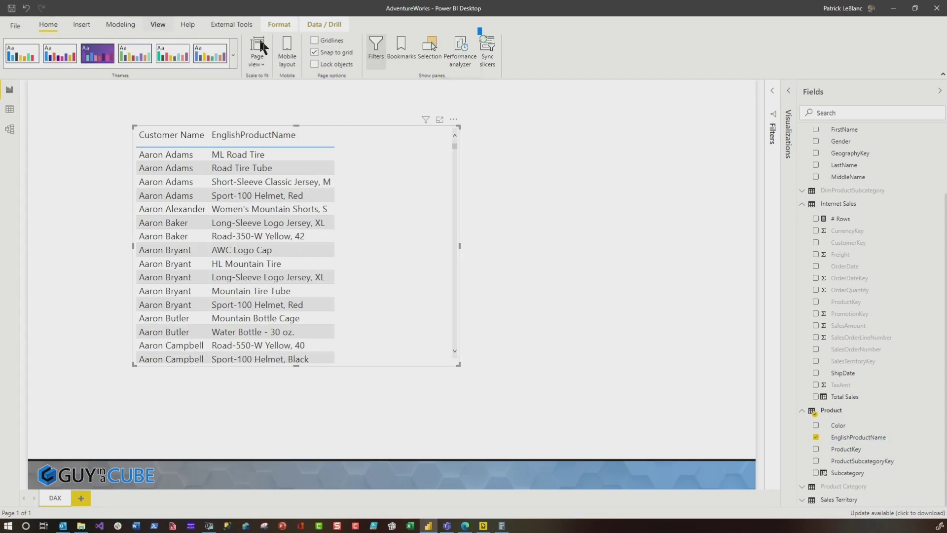
pyautogui.click(462, 54)
pyautogui.click(604, 112)
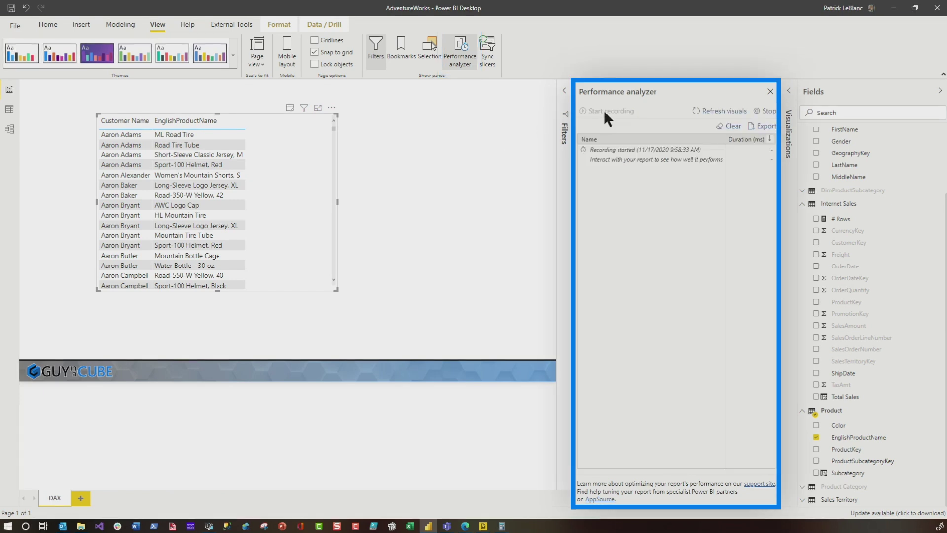
pyautogui.click(717, 112)
pyautogui.click(587, 159)
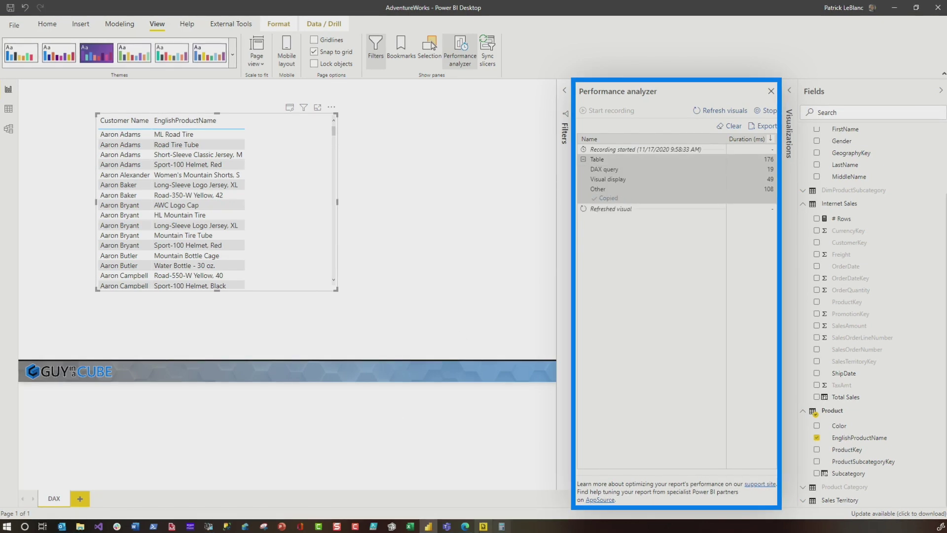
pyautogui.click(209, 526)
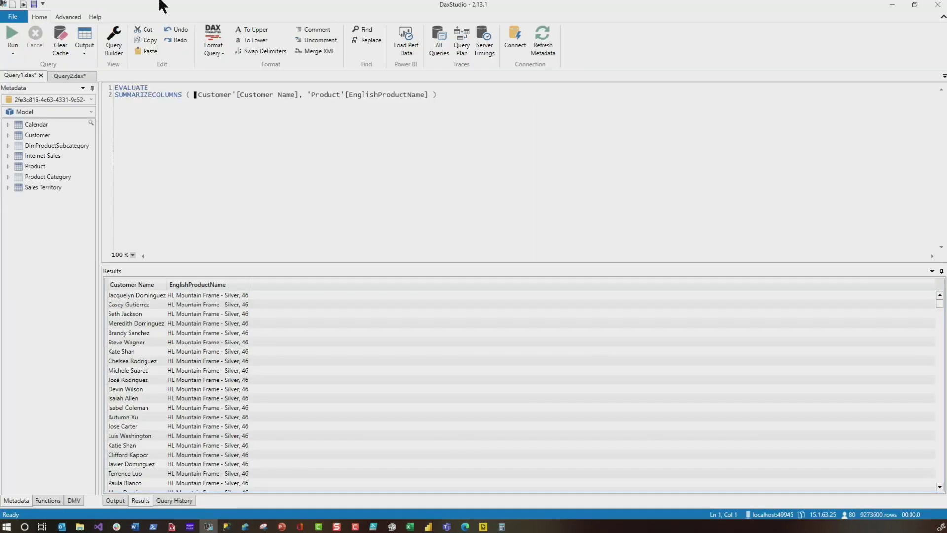
# Paste the captured visual query into a new DAX Studio tab and copy its SUMMARIZECOLUMNS block.
pyautogui.click(13, 4)
pyautogui.write('// DAX Query DEFINE \tVAR __DS0Core = \t\tSELECTCOLUMNS( \t\t\tKEEPFILTERS( \t\t\t\tFILTER( \t\t\t\t\tKEEPFILTERS( \t\t\t\t\t\tSUMMARIZECOLUMNS( \t\t\t\t\t\t\t\'Customer\'[Customer Name], \t\t\t\t\t\t\t\'Product\'[EnglishProductName], \t\t\t\t\t\t\t"CountRowsInternet_Sales", CALCULATE(COUNTROWS(\'Internet Sales\')) \t\t\t\t\t\t) \t\t\t\t\t), \t\t\t\t\tOR( \t\t\t\t\t\tNOT(ISBLANK(\'Customer\'[Customer Name])), \t\t\t\t\t\tNOT(ISBLANK(\'Product\'[EnglishProductName])) \t\t\t\t\t) \t\t\t\t) \t\t\t), \t\t\t"\'Customer\'[Customer Name]", \'Customer\'[Customer Name], \t\t\t"\'Product\'[EnglishProductName]", \'Product\'[EnglishProductName] \t\t)  \tVAR __DS0PrimaryWindowed = \t\tTOPN(501, __DS0Core, \'Customer\'[Customer Name], 1, \'Product\'[EnglishProductName], 1)  EVALUATE \t__DS0PrimaryWindowed  ORDER BY \t\'Customer\'[Customer Name], \'Product\'[EnglishProductName]')
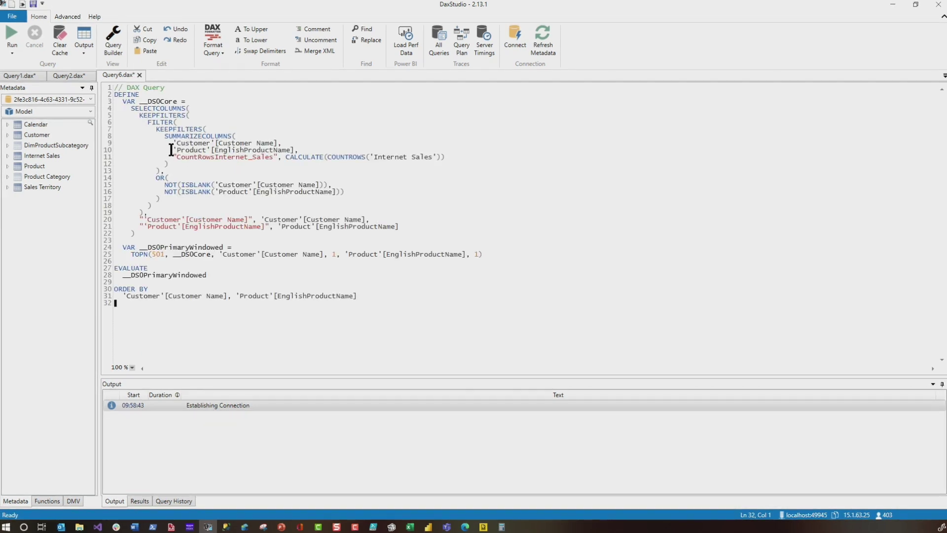
pyautogui.moveTo(166, 140); pyautogui.dragTo(170, 163)
pyautogui.hotkey('ctrl', 'c')
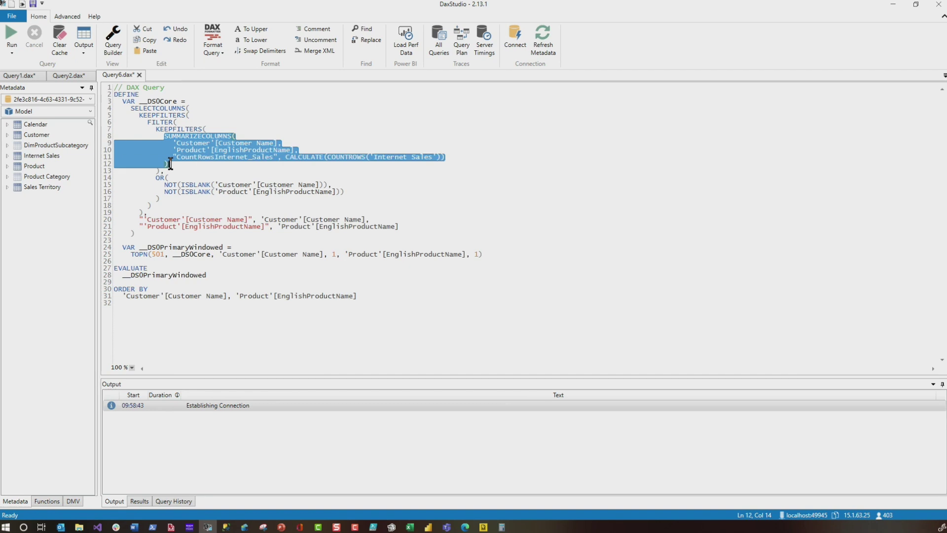
pyautogui.rightClick(180, 158)
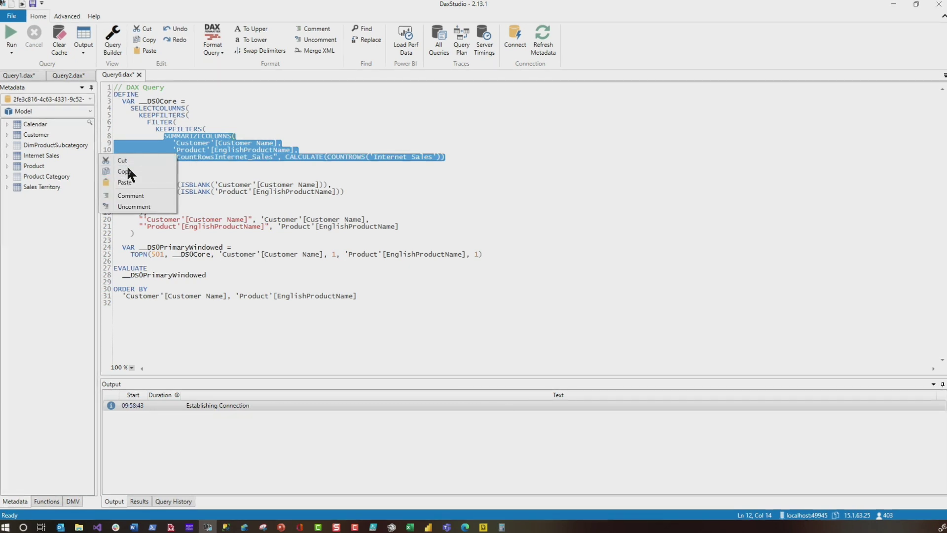
pyautogui.click(127, 171)
# Run EVALUATE with that SUMMARIZECOLUMNS block in another new query, returning 55435 rows.
pyautogui.click(11, 4)
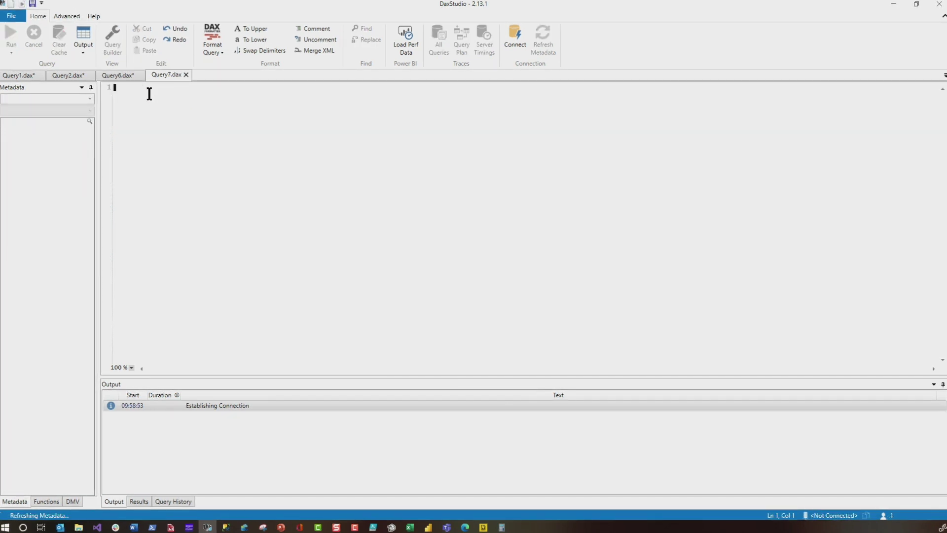
pyautogui.write('evaluate')
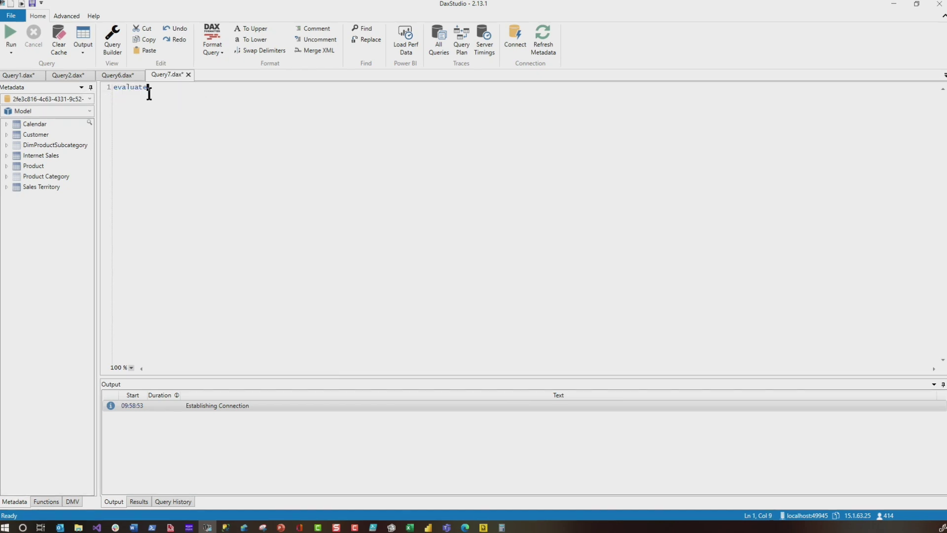
pyautogui.hotkey('ctrl', 'v')
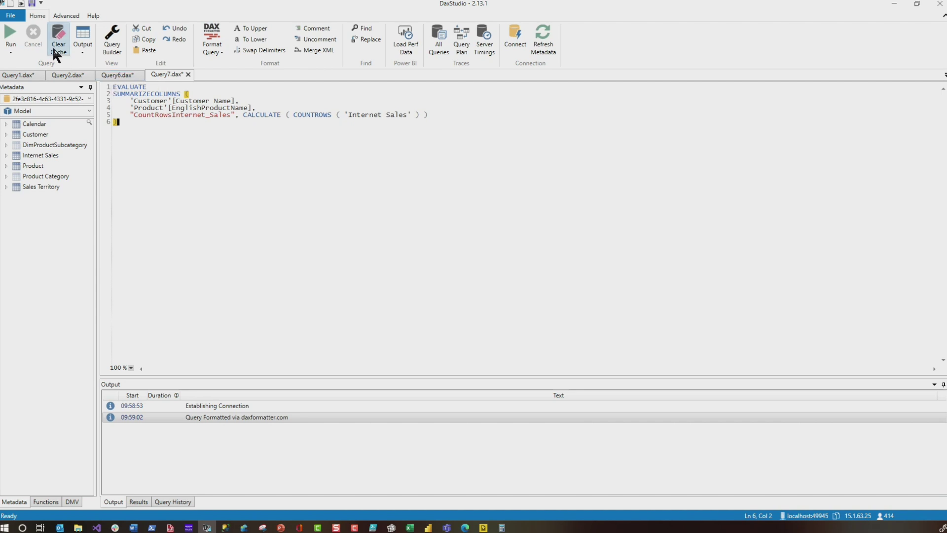
pyautogui.click(11, 37)
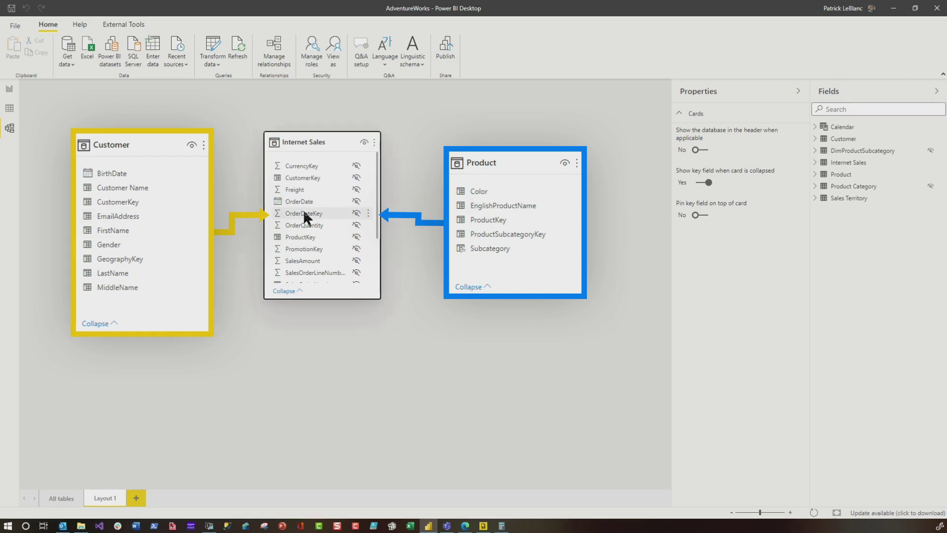
# Return to DAX Studio's 55435-row per-customer, per-product Internet Sales count result.
pyautogui.click(209, 526)
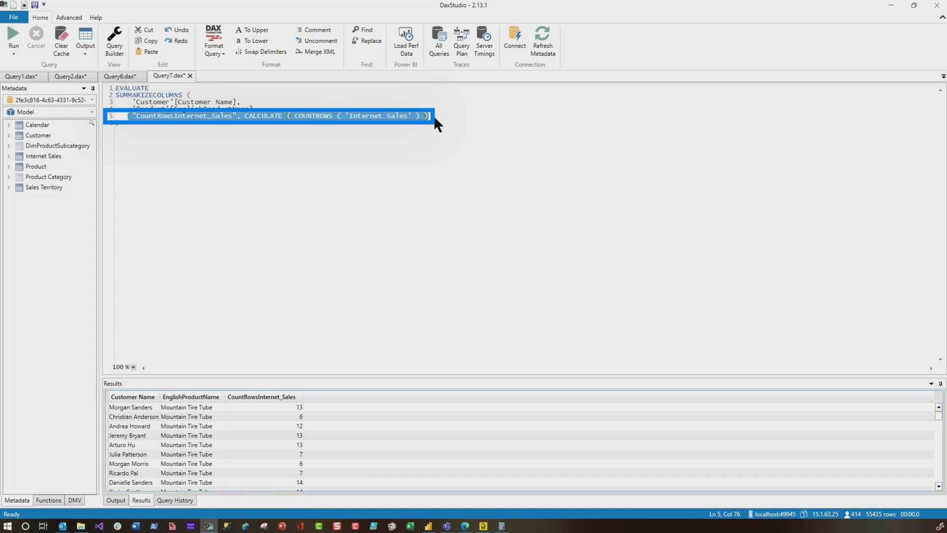
pyautogui.click(435, 117)
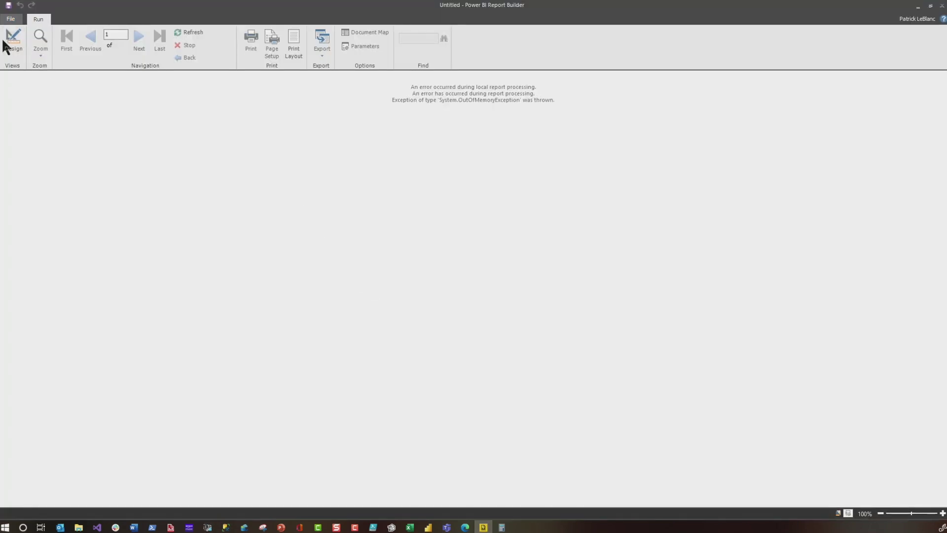
# Add the # Rows measure to DataSet1's query in Query Designer and save the dataset.
pyautogui.click(10, 42)
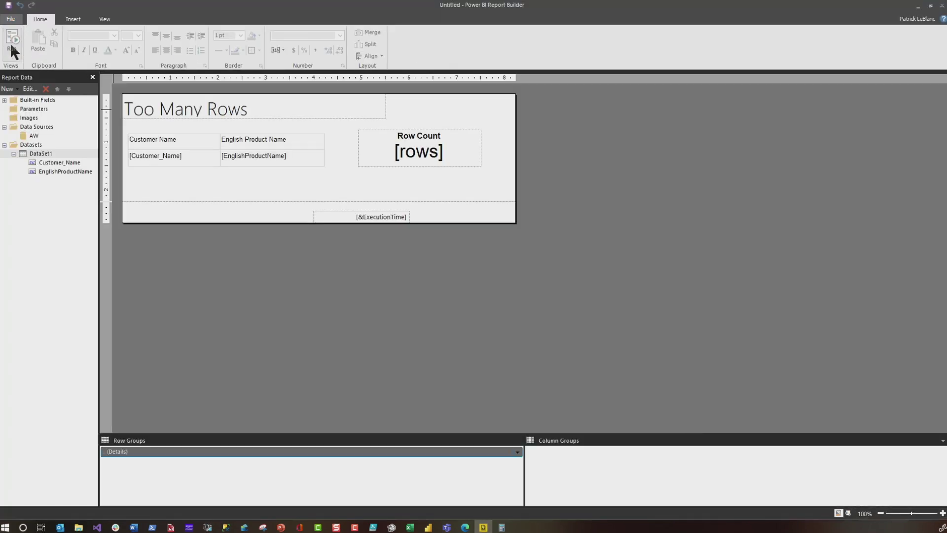
pyautogui.doubleClick(57, 153)
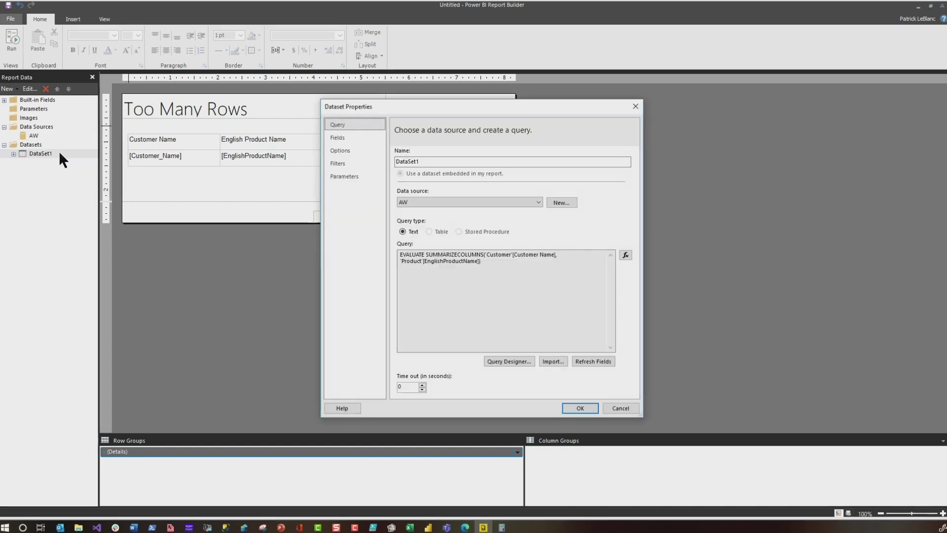
pyautogui.click(513, 360)
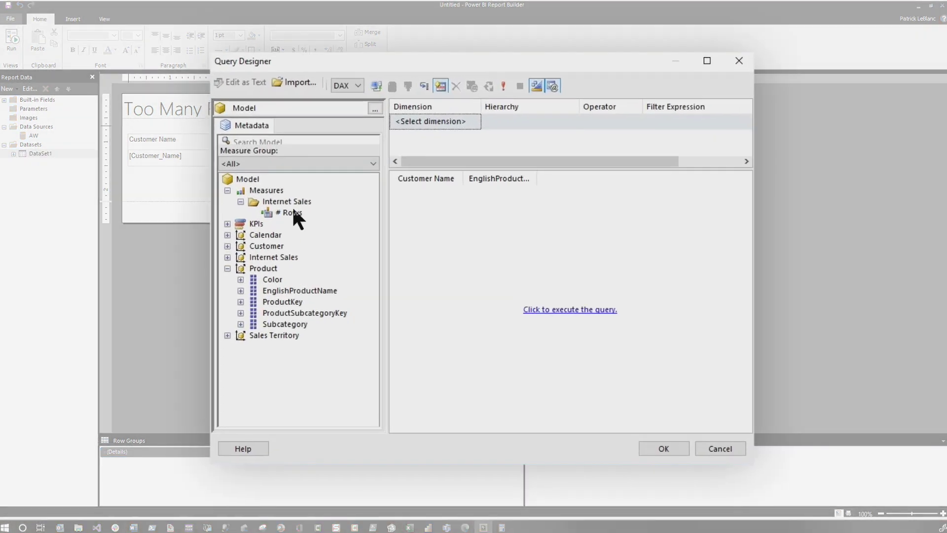
pyautogui.moveTo(291, 212); pyautogui.dragTo(535, 246)
pyautogui.click(655, 448)
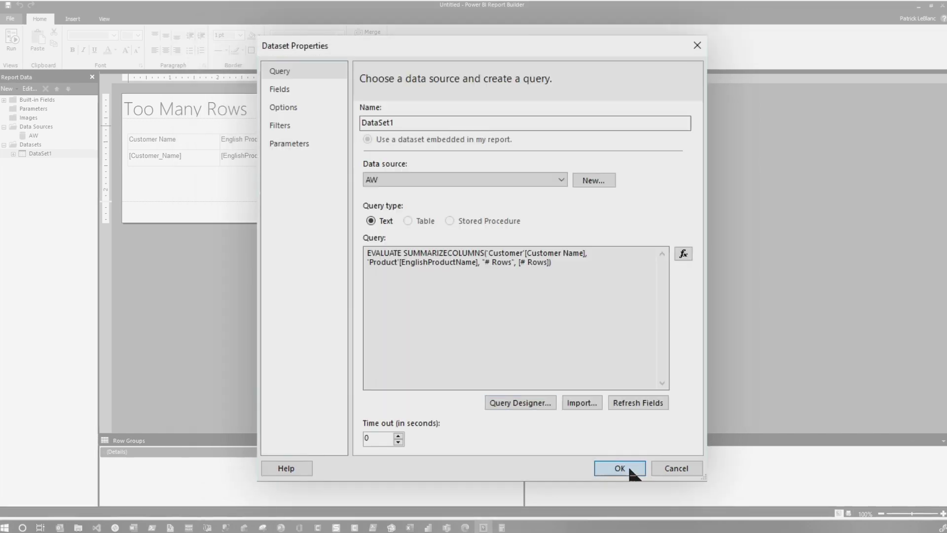
pyautogui.click(627, 463)
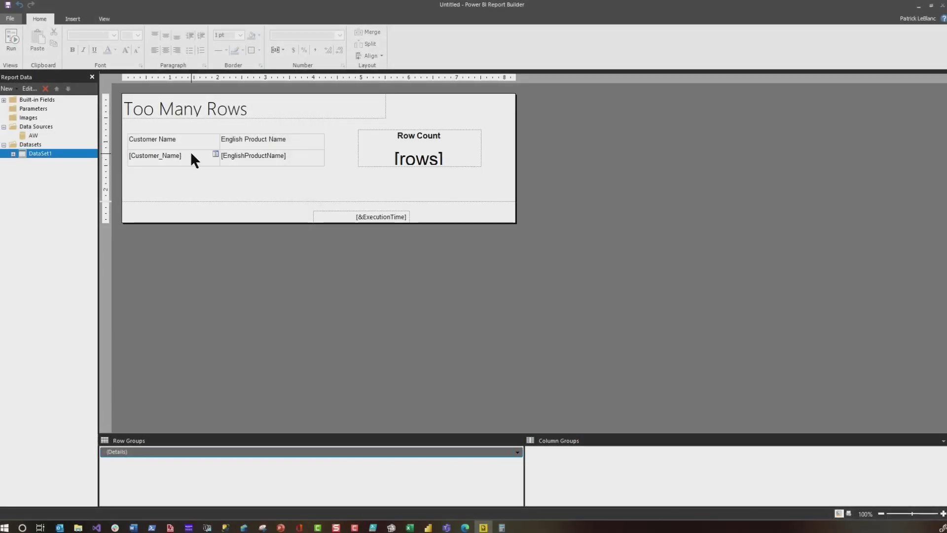
pyautogui.moveTo(313, 151)
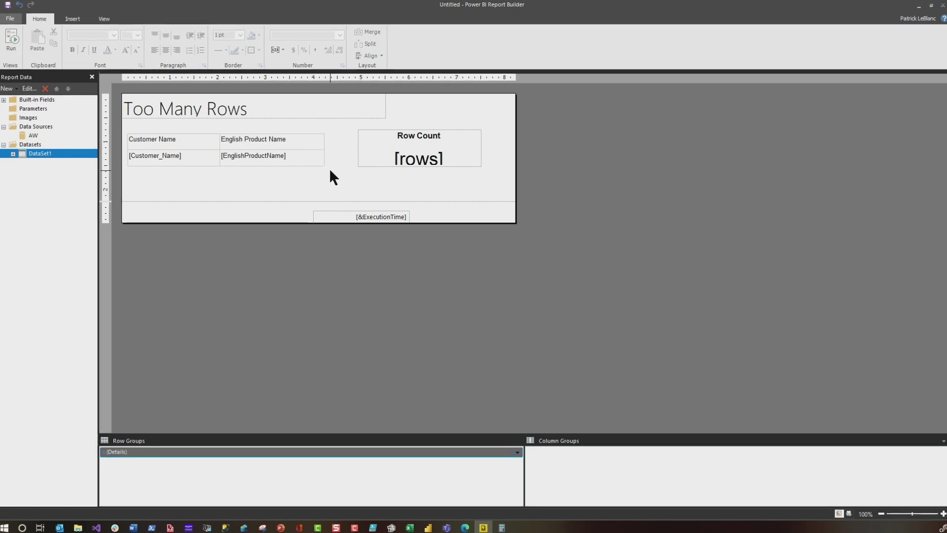
# Run the report, now listing customers and products with a Row Count of 55,435.
pyautogui.click(11, 40)
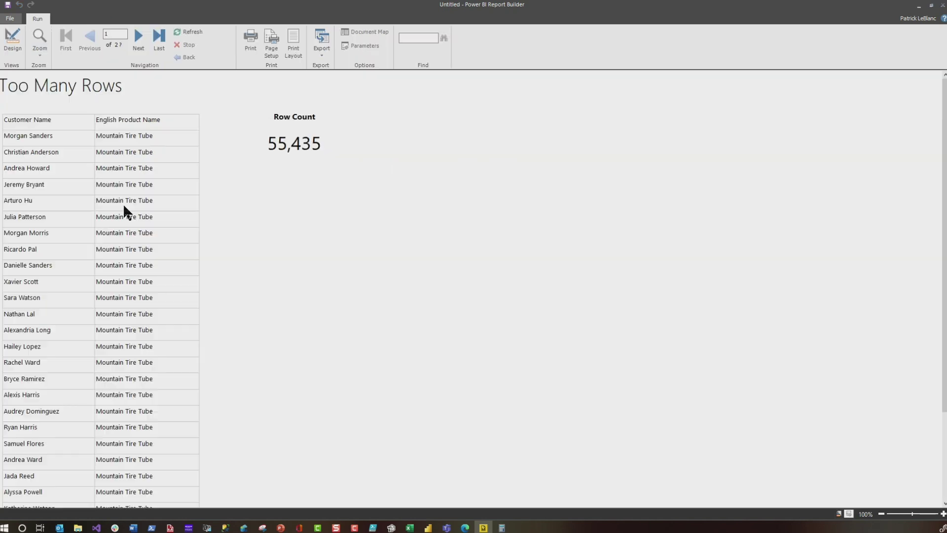